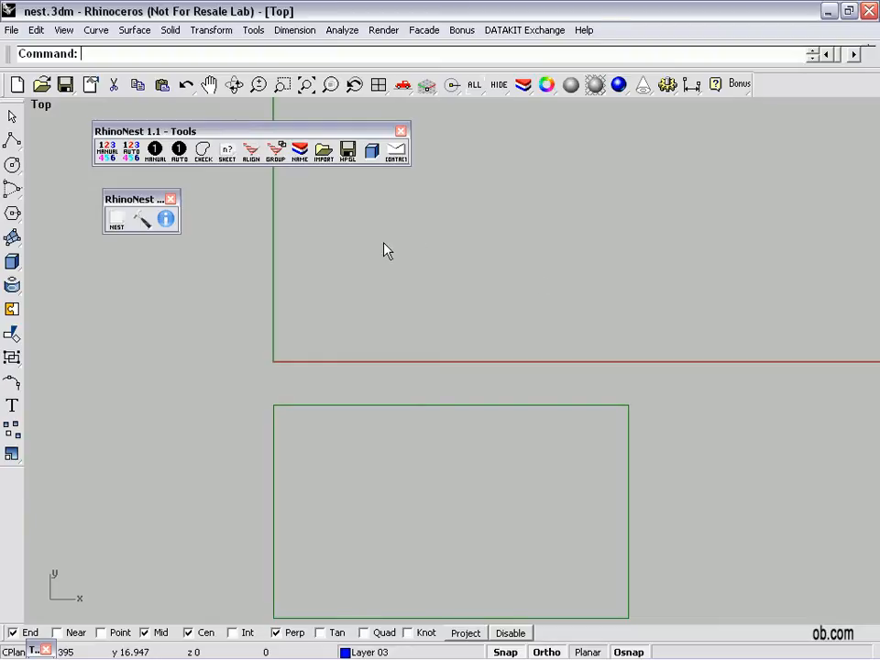
Create the text "RhinoNest" as 5 mm high Arial curves and place it on the vertical axis just above the origin
left_click(169, 31)
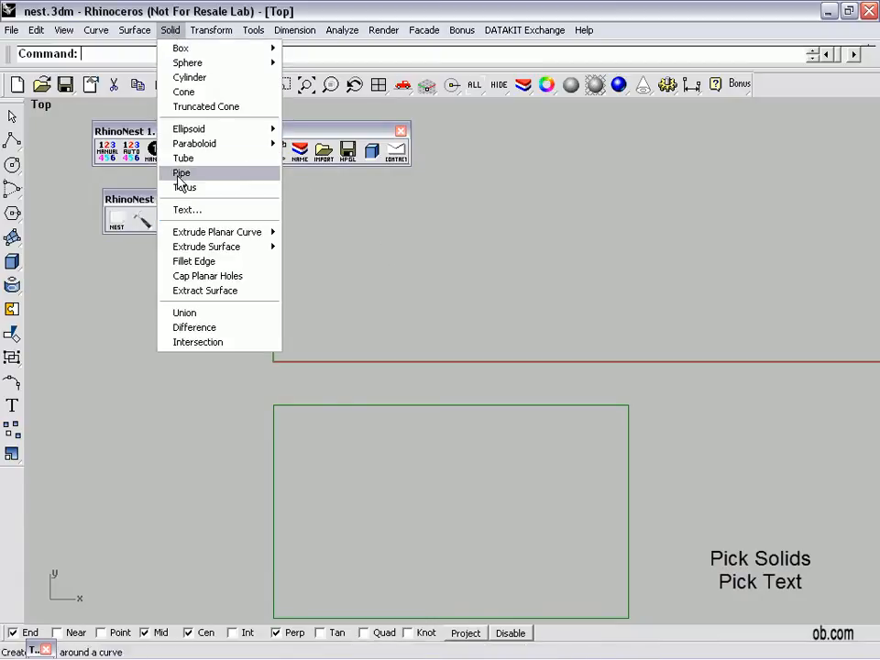
left_click(183, 210)
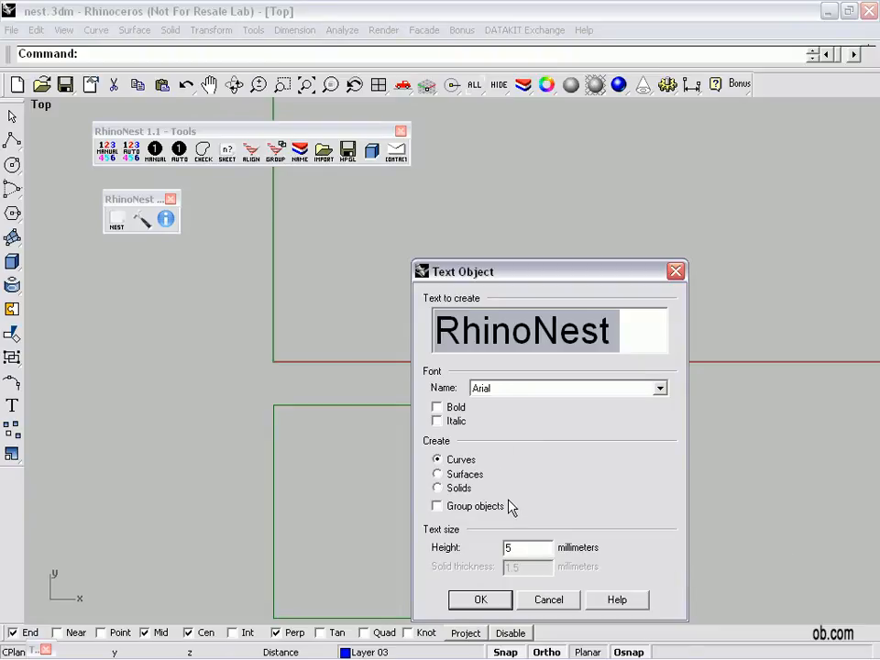
left_click(481, 600)
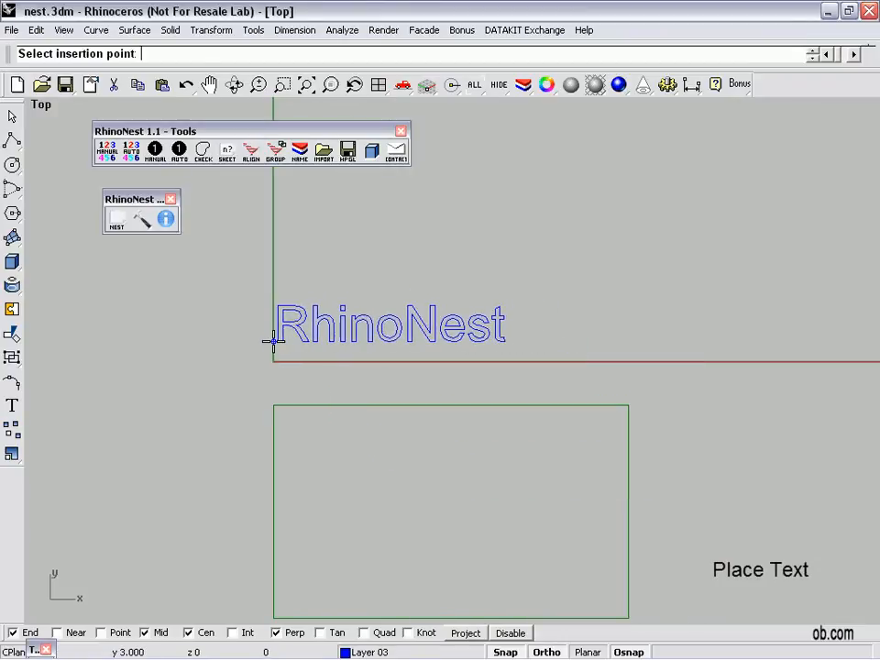
left_click(275, 344)
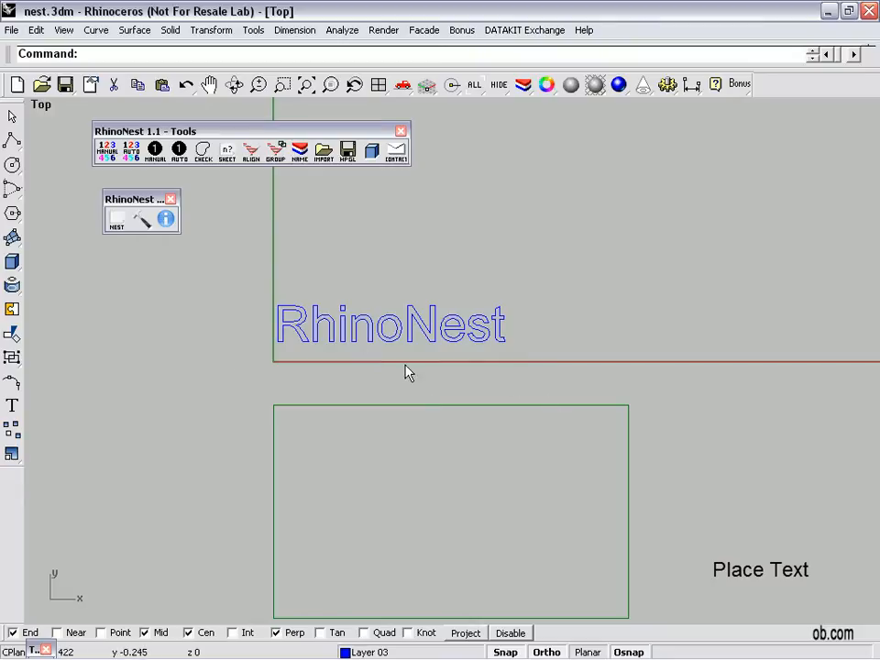
Group the outer and inner curves of the letter R with the Group command
left_click(303, 332)
left_click(328, 360)
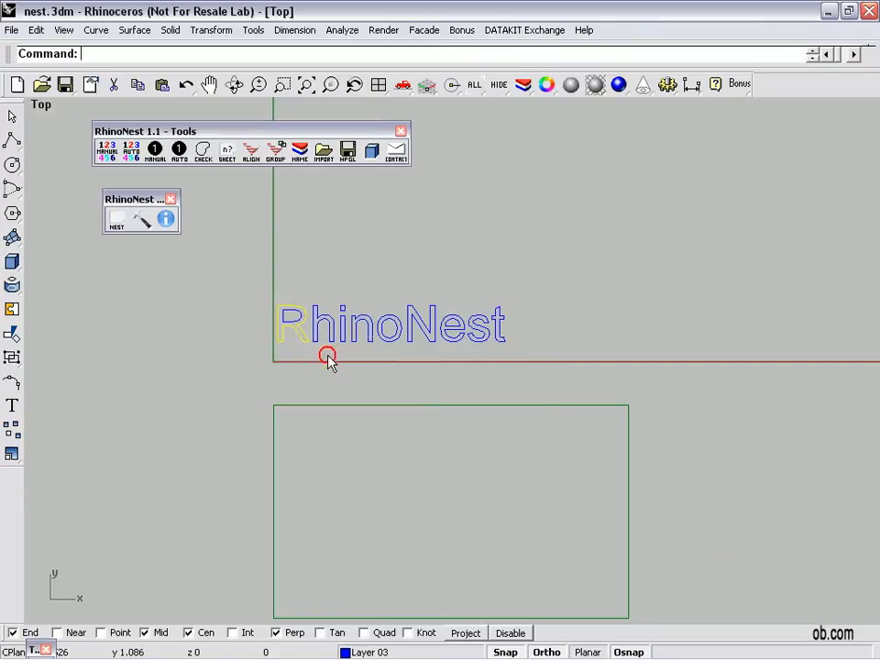
left_click(370, 386)
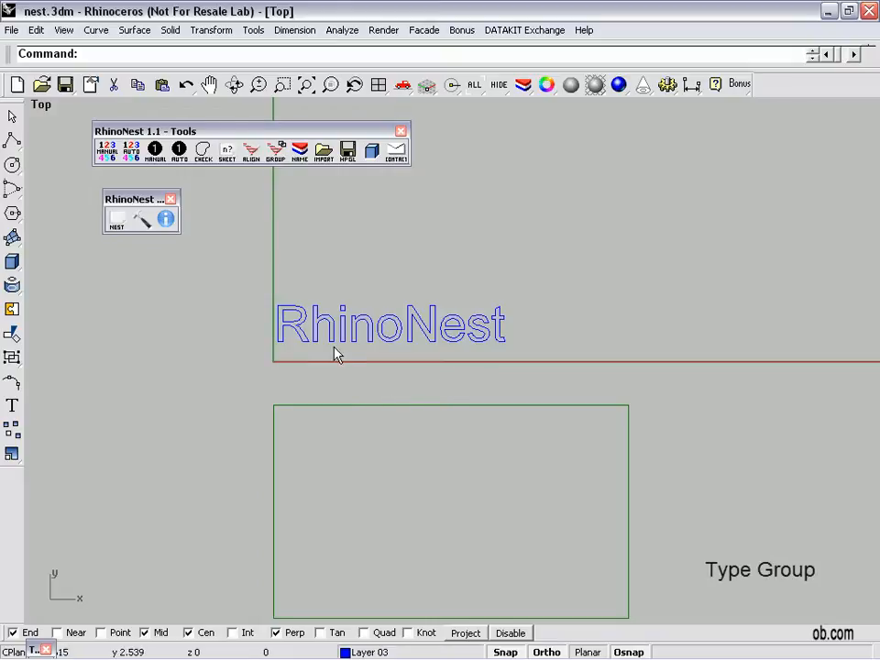
type("Group")
key("Return")
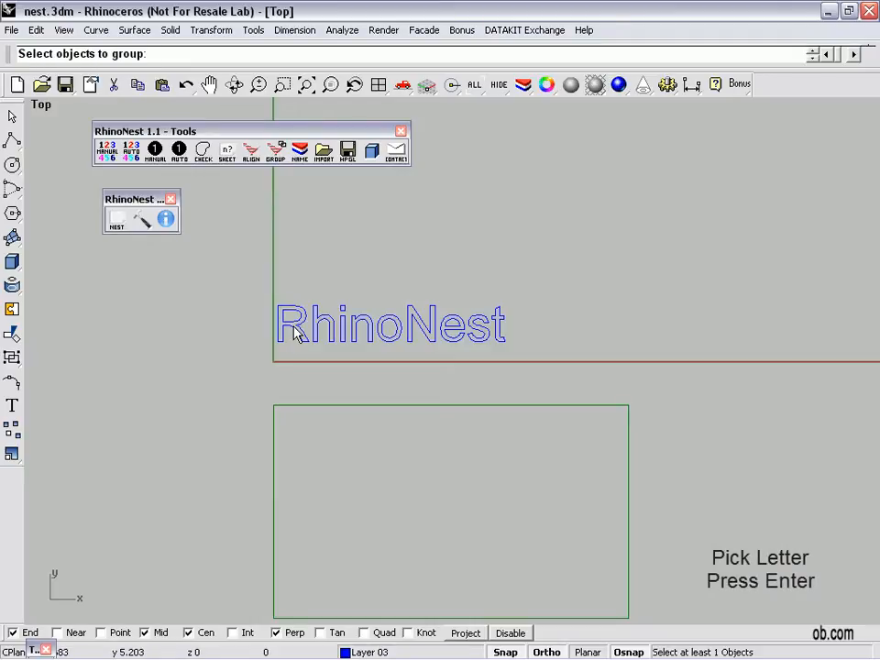
left_click(286, 326)
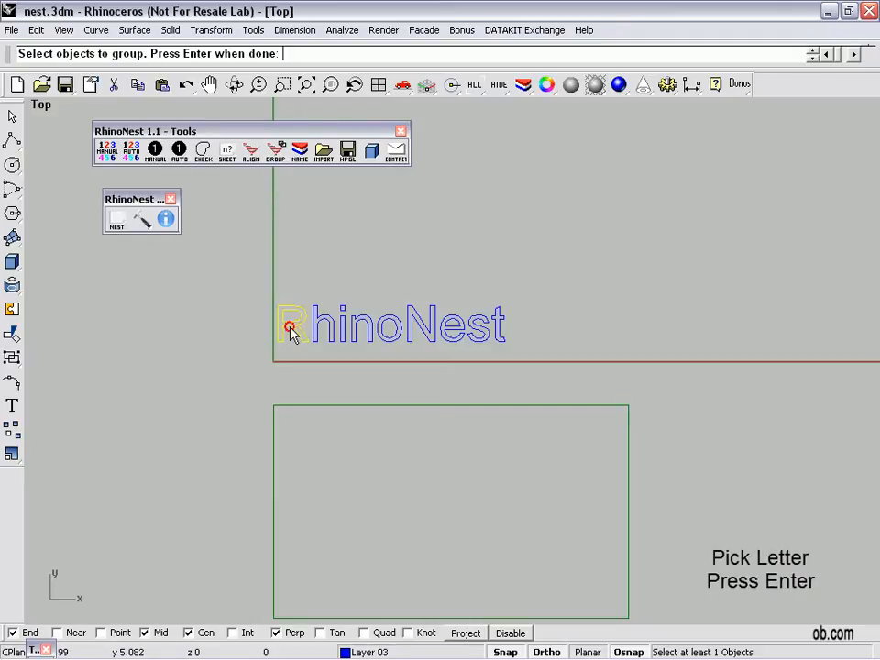
key("Return")
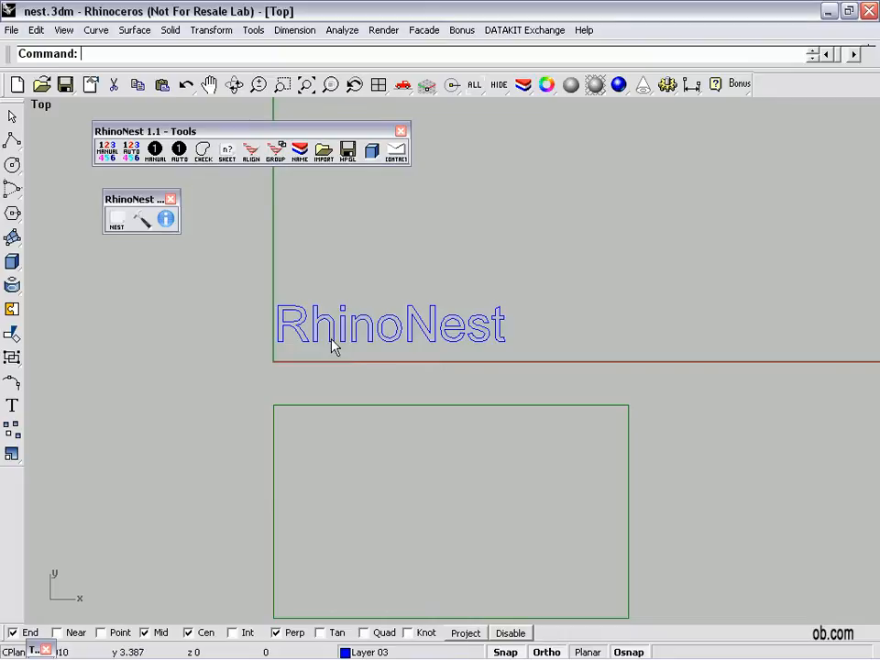
Group the letter h on its own, and group the stem and dot of the letter i together
key("Return")
left_click(326, 331)
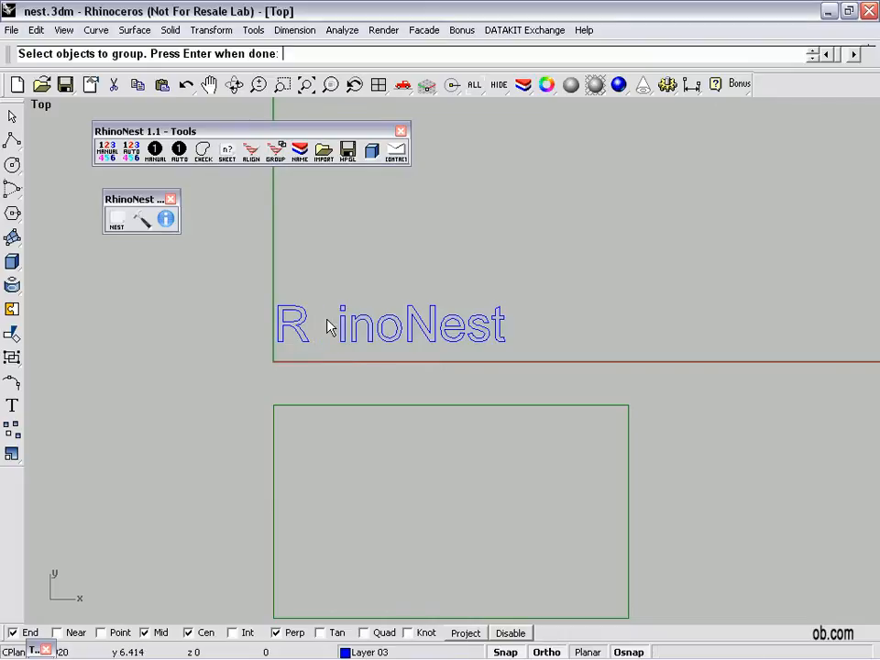
key("Return")
key("Return")
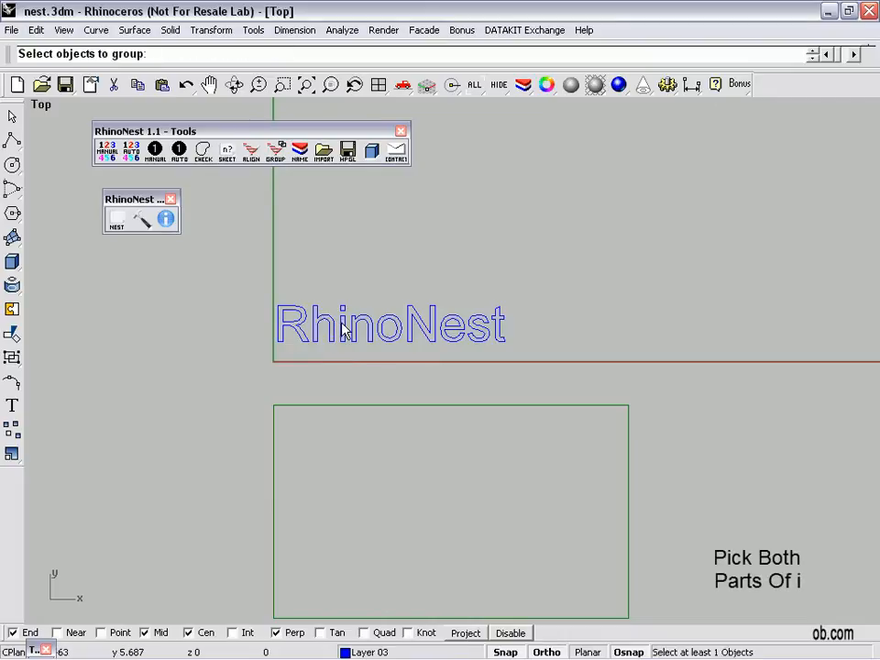
left_click(342, 325)
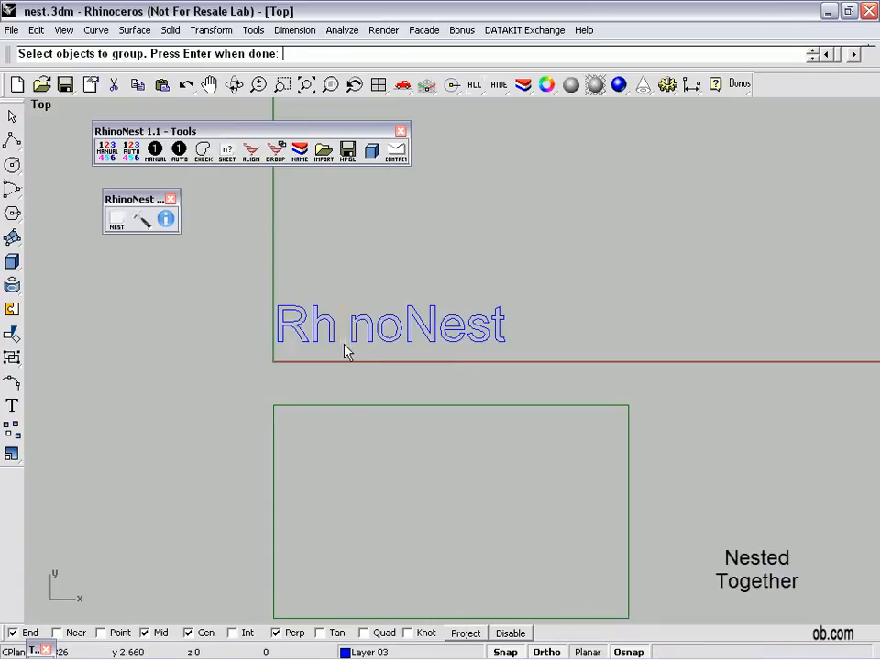
key("Return")
Group the lowercase letter n on its own, and group both curves of the letter o together
key("Return")
left_click(365, 343)
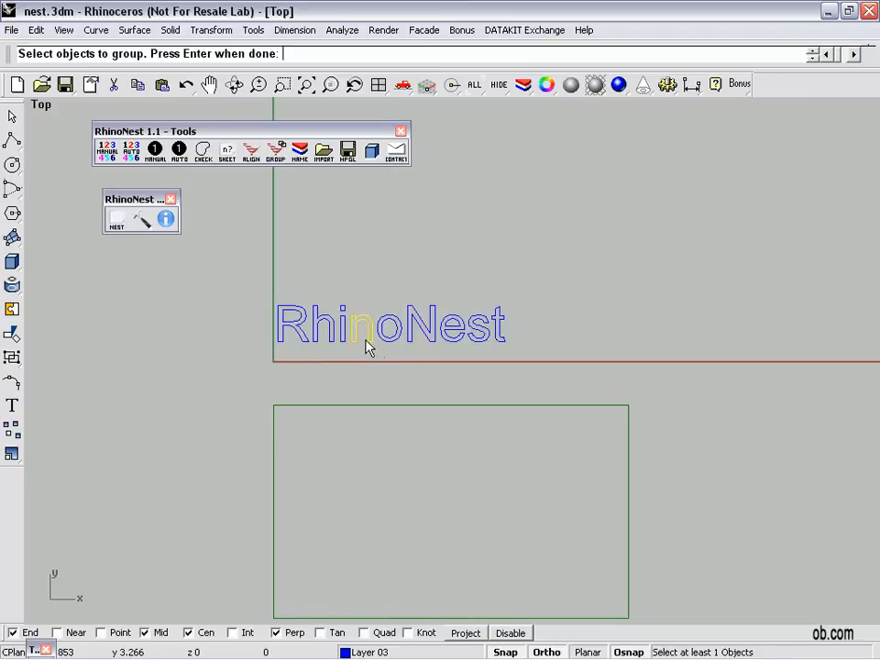
key("Return")
left_click(385, 338)
left_click(389, 346)
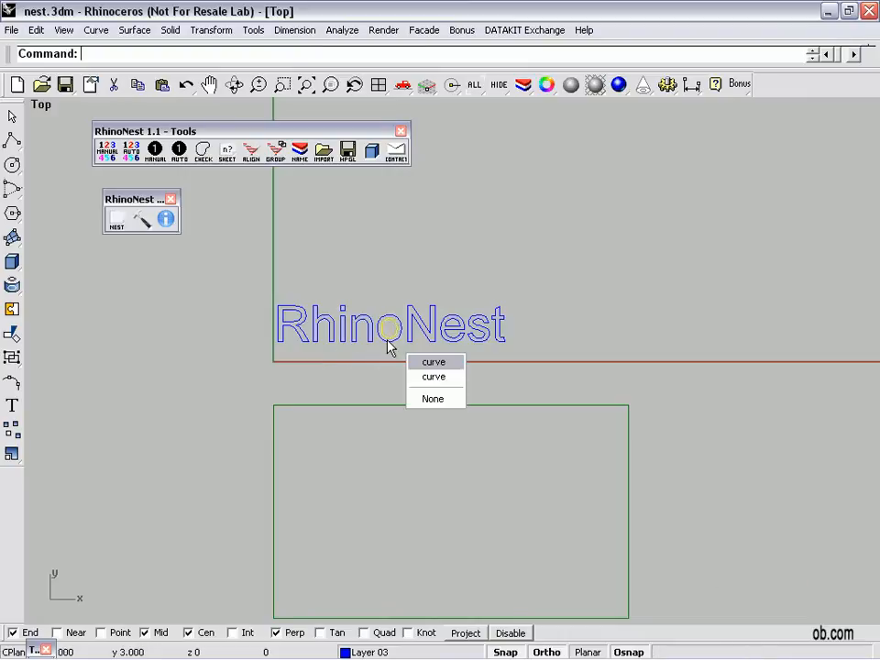
left_click(434, 377)
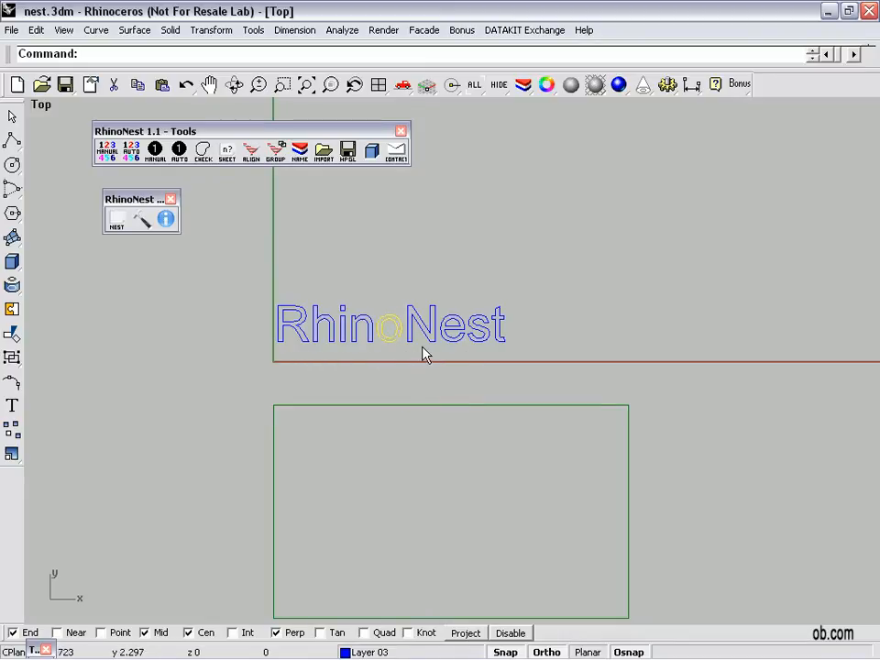
Group the capital N on its own, and group both curves of the letter e together
left_click(424, 349)
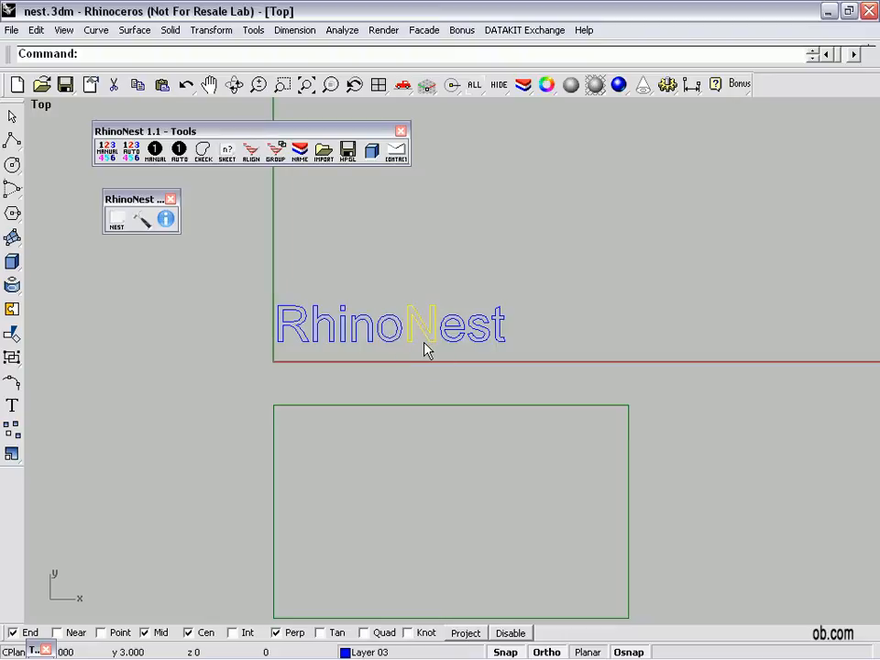
key("ctrl+g")
key("Return")
left_click(452, 351)
key("ctrl+g")
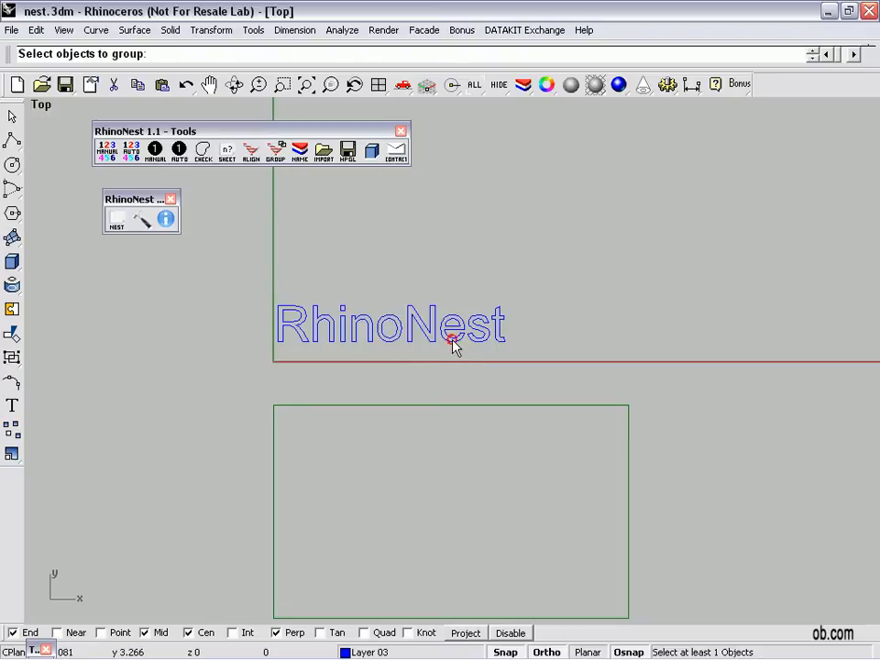
left_click(455, 330)
key("Return")
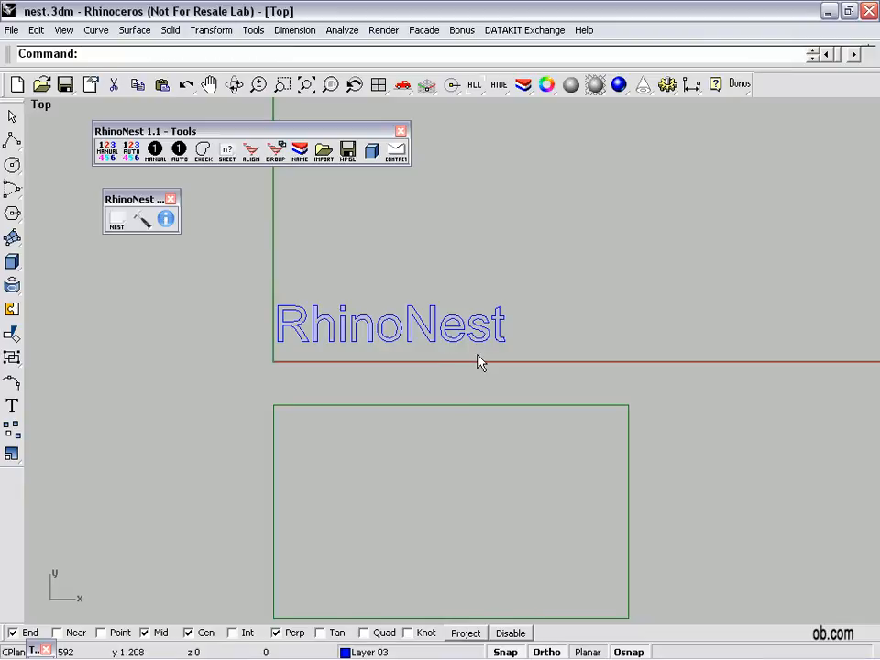
Make the letter s and the letter t each a separate group
key("ctrl+g")
left_click(478, 337)
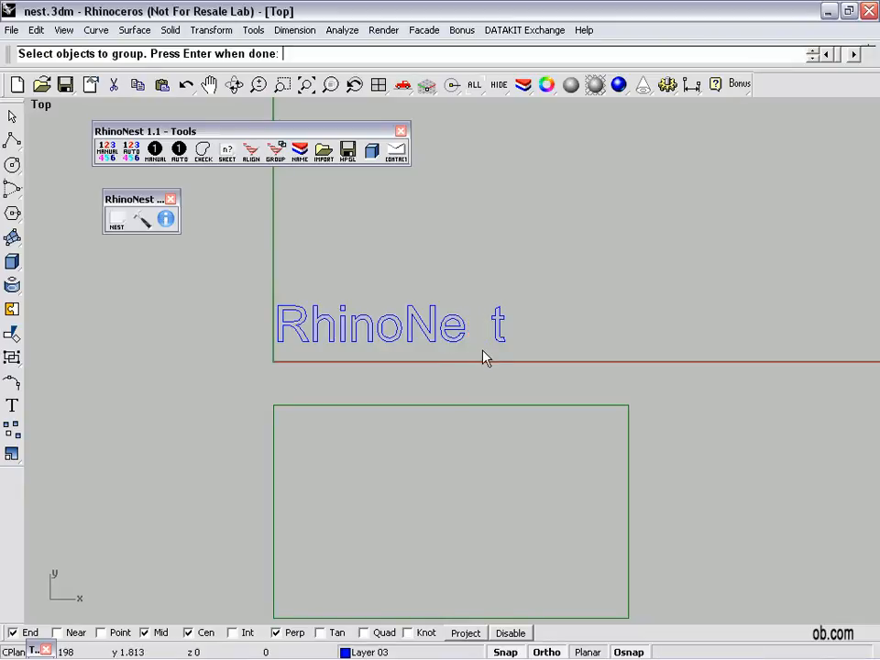
key("Return")
key("ctrl+g")
left_click(499, 332)
key("Return")
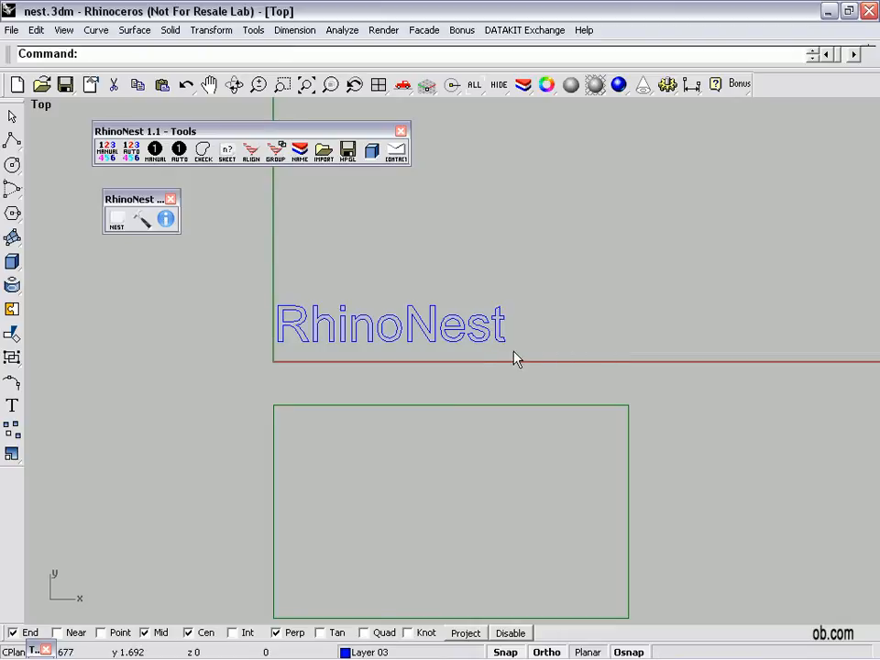
Start a RhinoNest nesting with all the RhinoNest letters as curves and the green rectangle below the text as the sheet
left_click(118, 219)
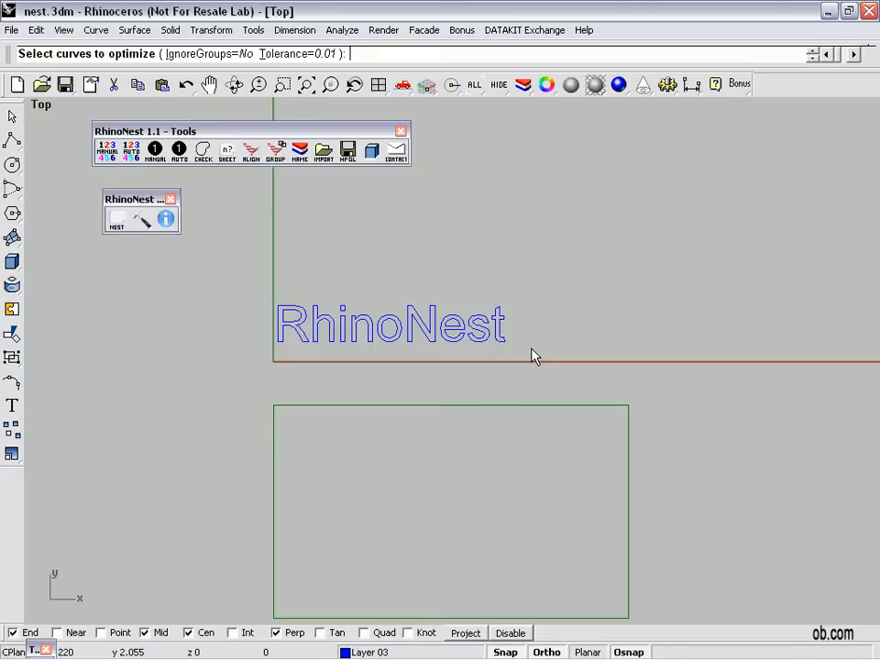
left_click(341, 306)
left_click_drag(302, 303, 261, 300)
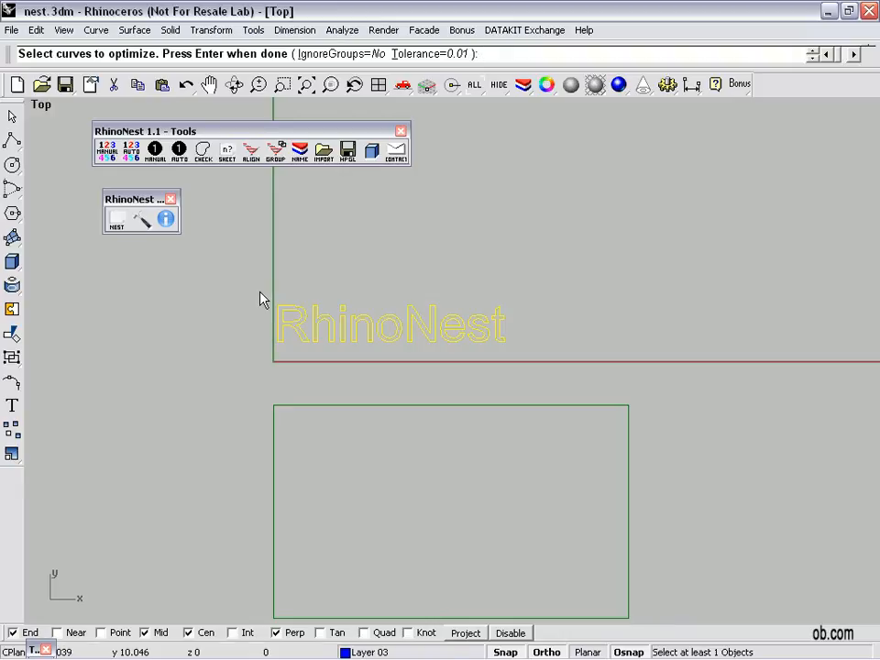
key("Return")
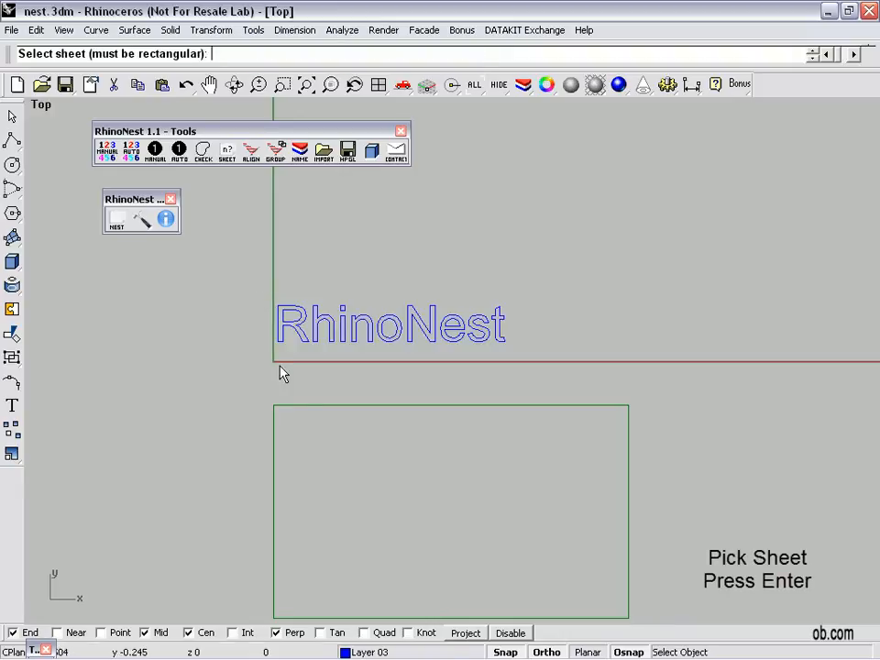
left_click(313, 407)
key("Return")
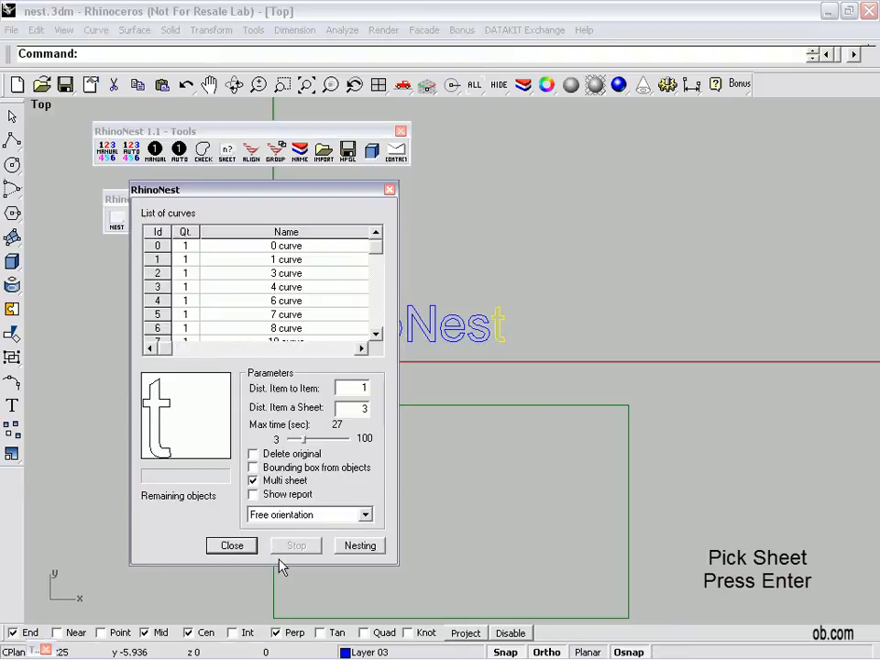
Move the nesting dialog clear of the text and preview the 7, 8 and 10 curve entries in the curve list
left_click_drag(256, 194, 670, 175)
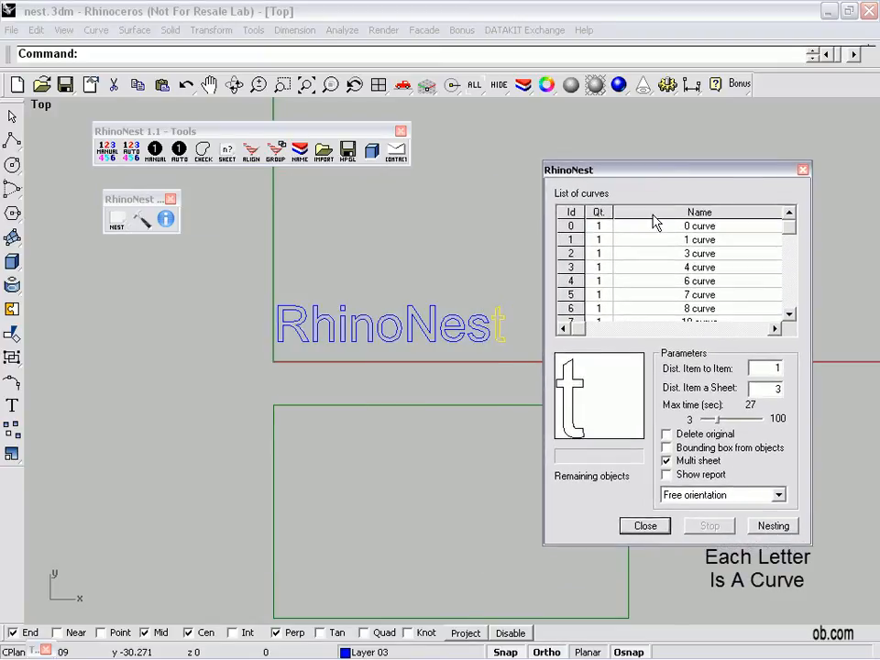
left_click(678, 295)
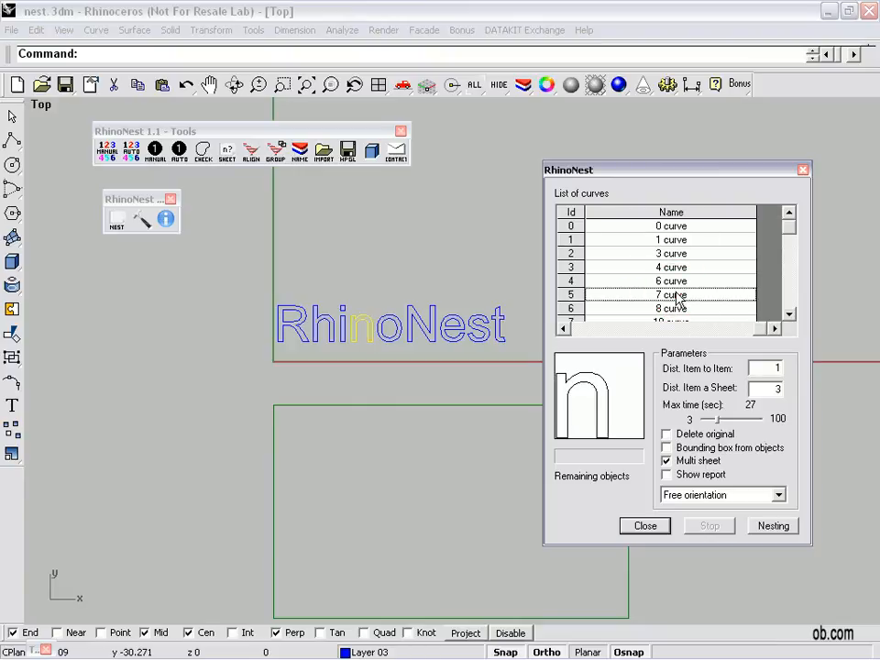
left_click(678, 310)
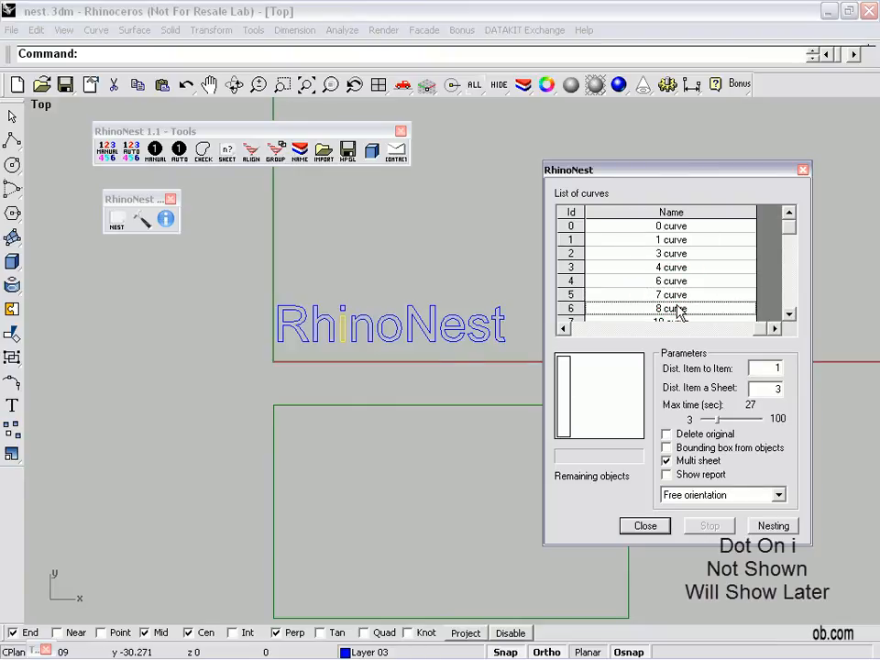
left_click(790, 315)
left_click(789, 315)
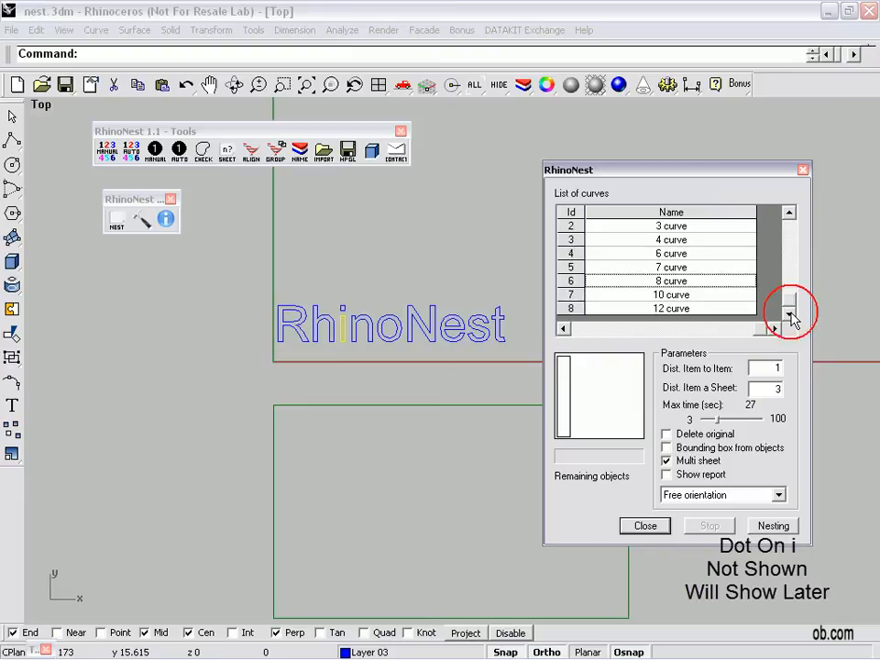
left_click(719, 295)
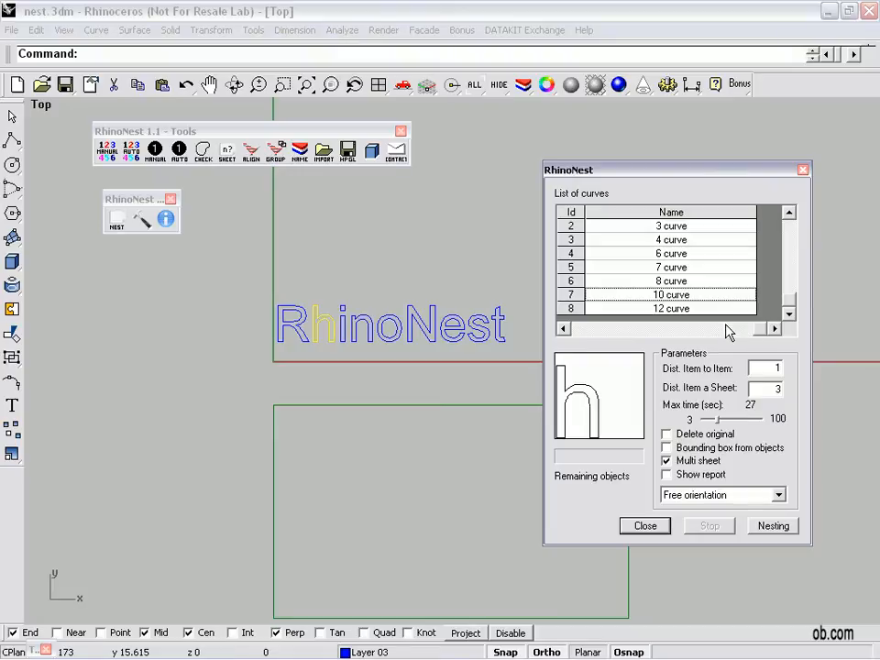
Set the quantity to 3 for the letters t, s and e (0, 1 and 3 curve) in the curve list
left_click_drag(764, 329, 672, 332)
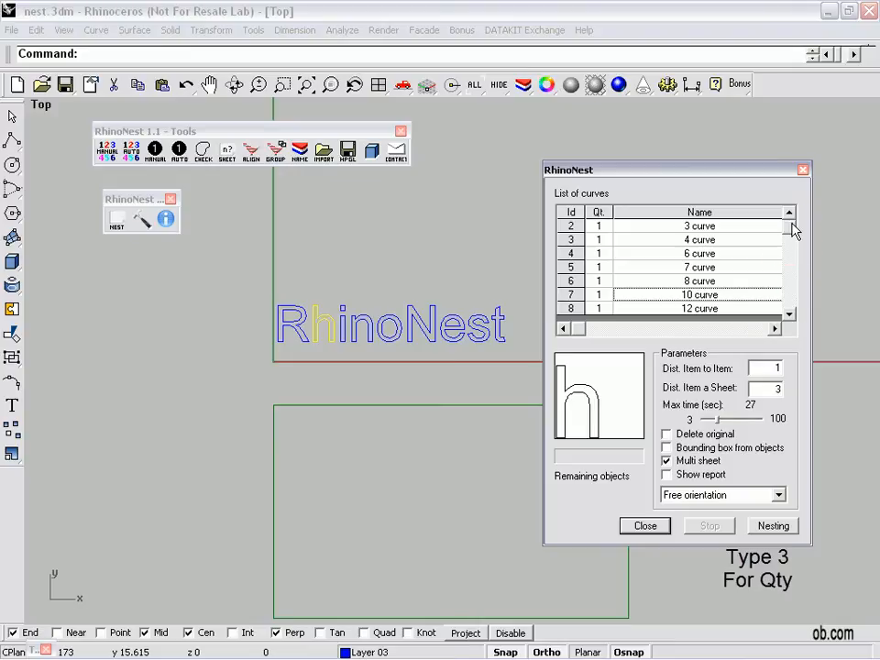
scroll(794, 233, "up", 2)
left_click(599, 227)
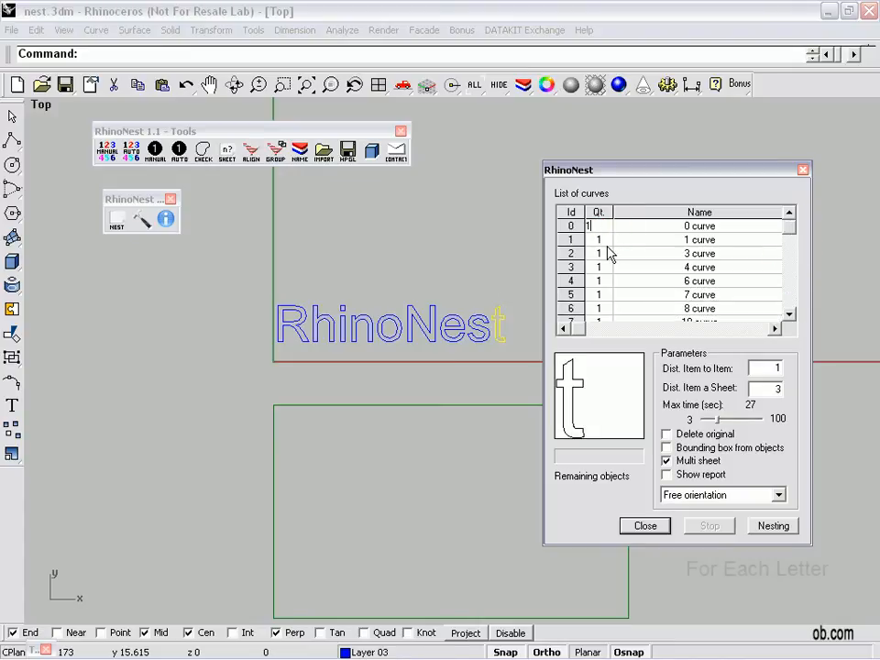
key("BackSpace")
type("3")
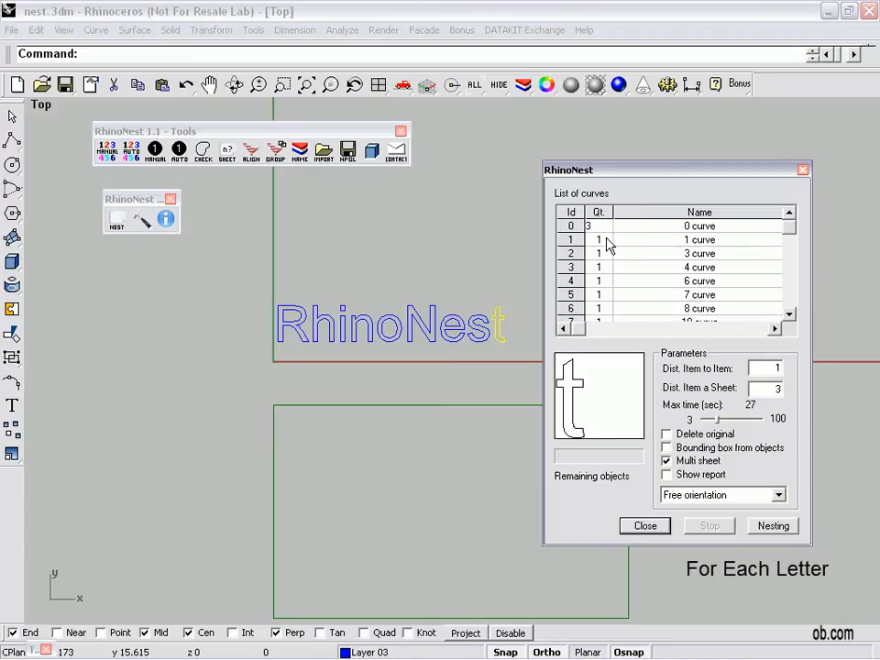
left_click(604, 240)
key("BackSpace")
type("3")
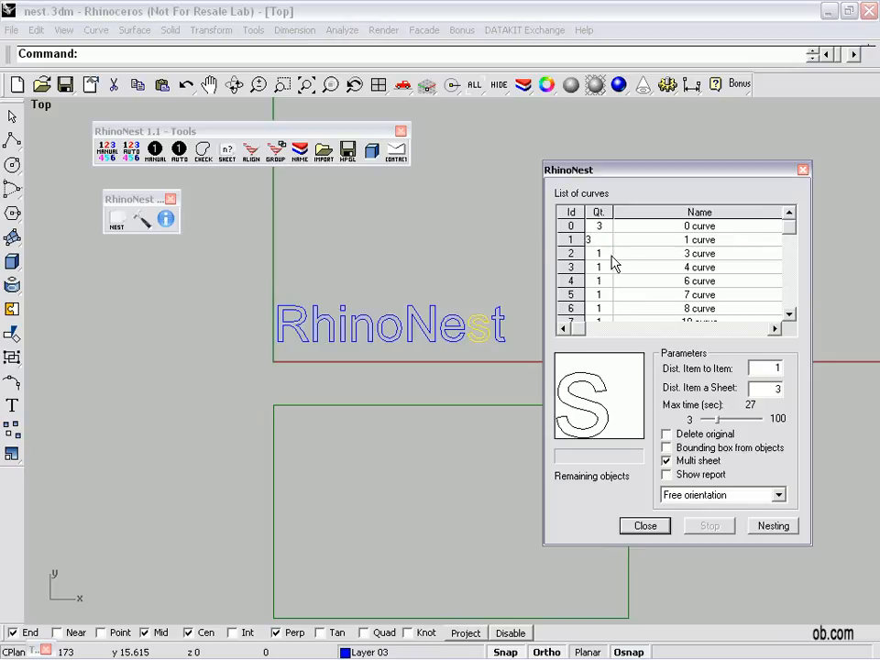
left_click(613, 255)
key("BackSpace")
type("3")
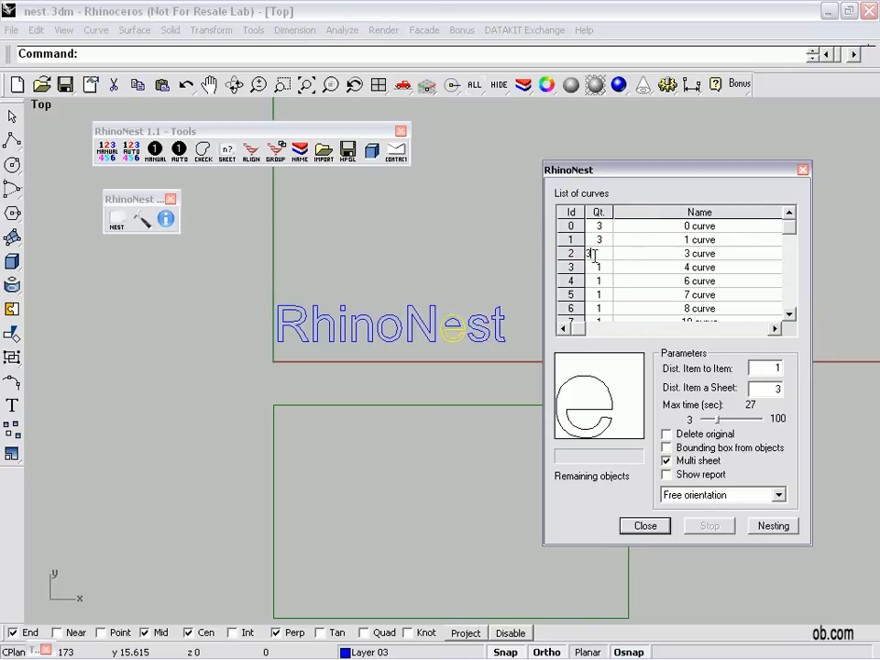
Set the quantity to 3 for the capital N and the letter o (4 and 6 curve)
left_click(616, 269)
left_click_drag(753, 330, 570, 343)
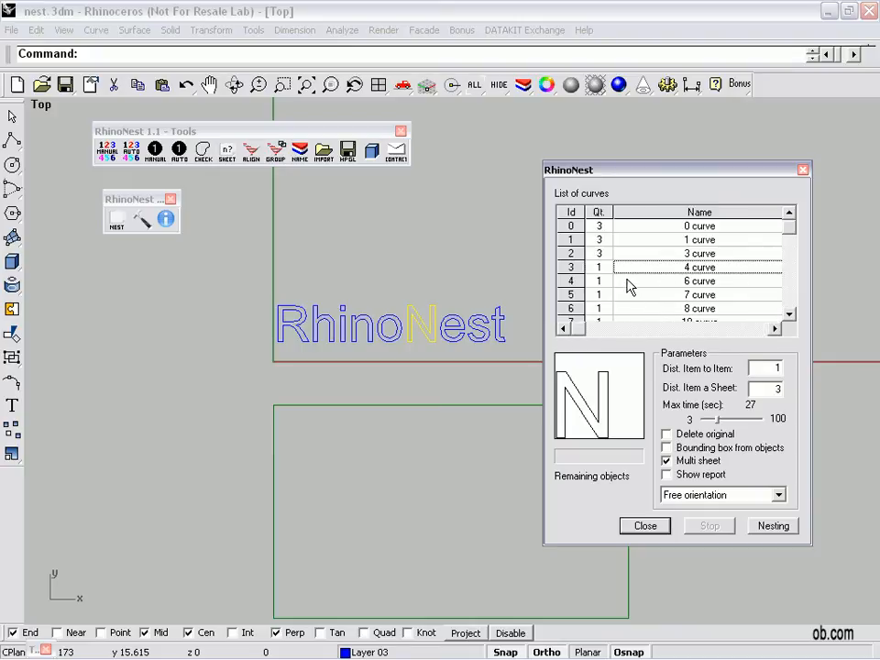
left_click(604, 267)
key("BackSpace")
type("3")
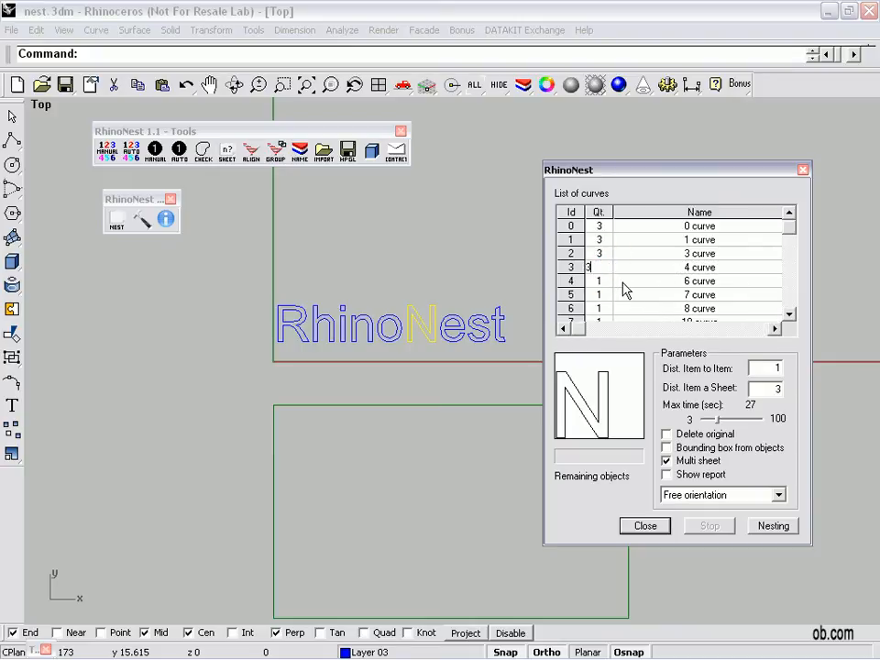
left_click(596, 282)
key("BackSpace")
type("3")
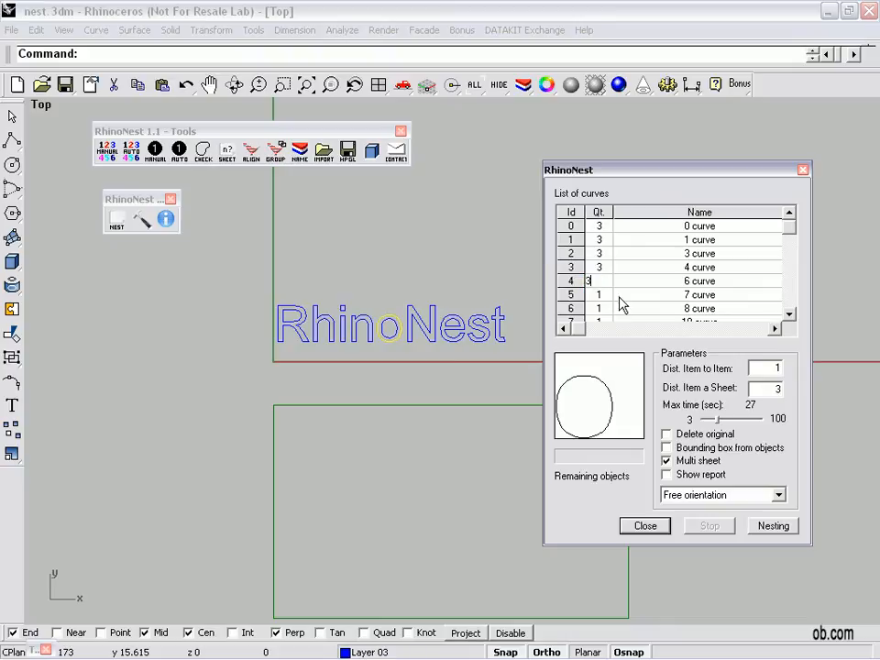
Set the quantity to 3 for the lowercase n and the letter i (7 and 8 curve)
left_click(606, 295)
key("BackSpace")
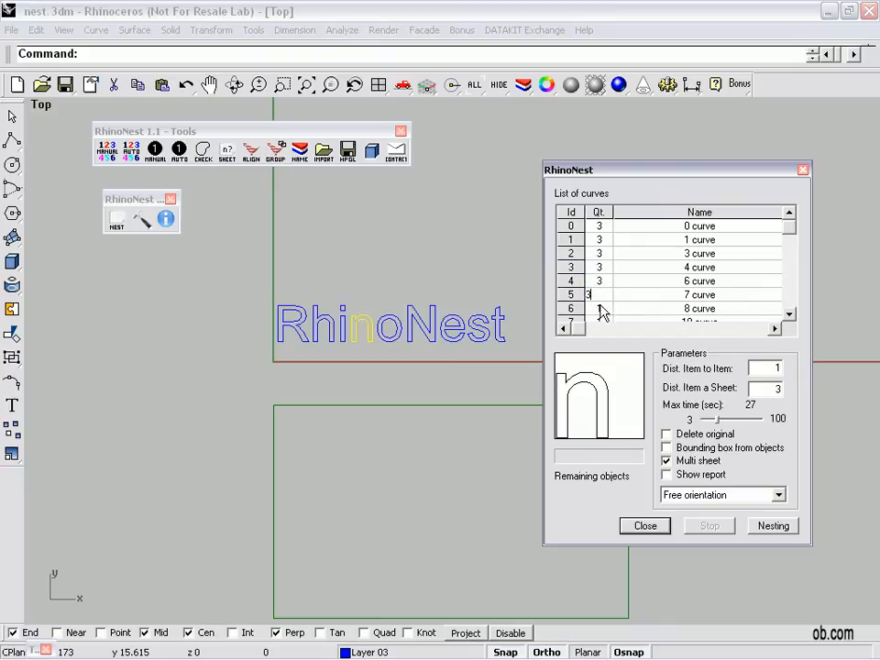
type("3")
left_click(601, 308)
key("BackSpace")
type("3")
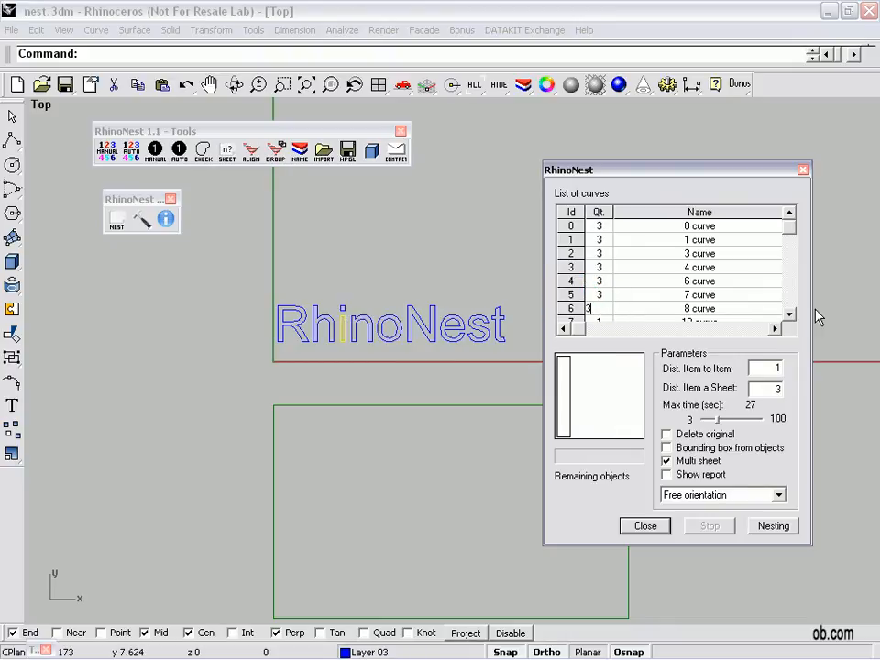
Set the quantity to 3 for the last two entries, the letters h and R (10 and 12 curve)
left_click(791, 316)
left_click(791, 316)
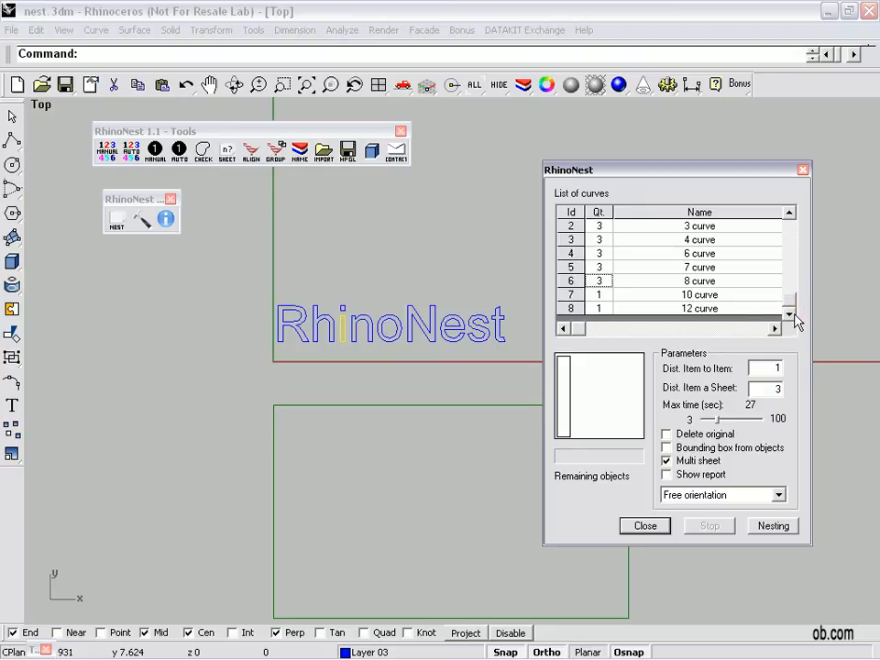
left_click(605, 295)
key("BackSpace")
type("3")
left_click(604, 309)
left_click(591, 309)
key("BackSpace")
type("3")
left_click(745, 309)
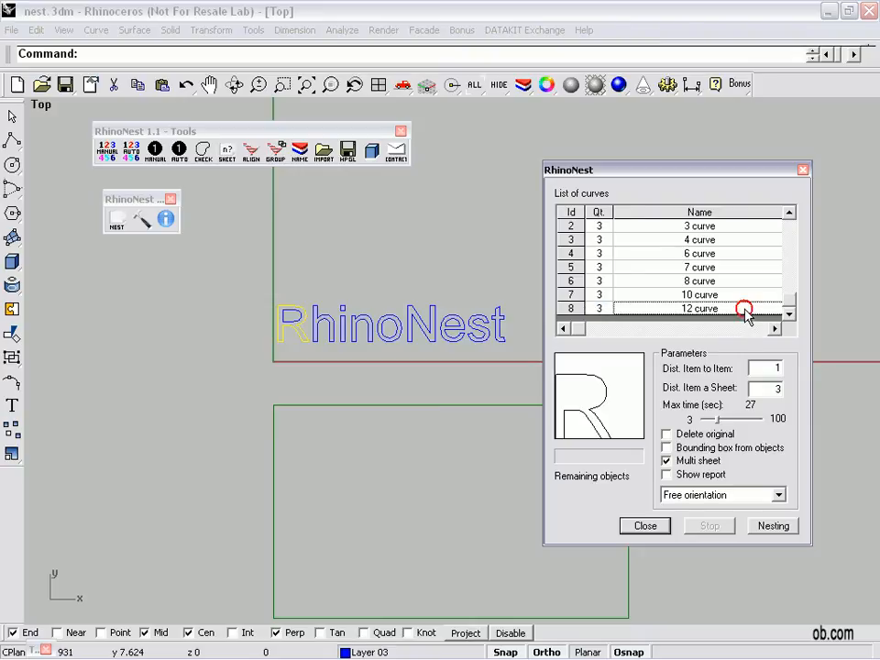
left_click_drag(633, 331, 562, 346)
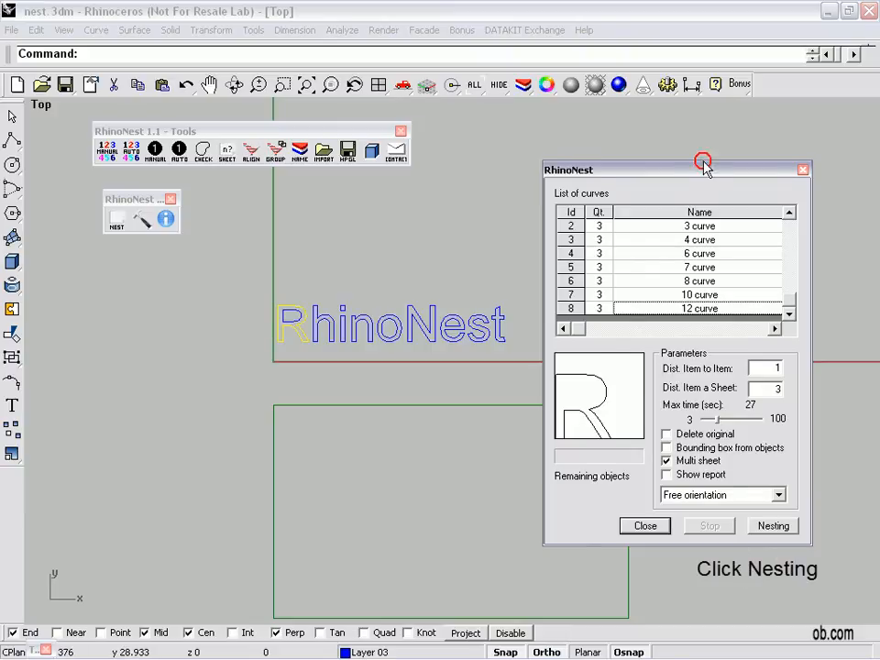
Move the nesting dialog clear of the sheet, run the nesting with the current parameters, and close the dialog to inspect the nested letters
left_click_drag(699, 175, 761, 87)
left_click(836, 439)
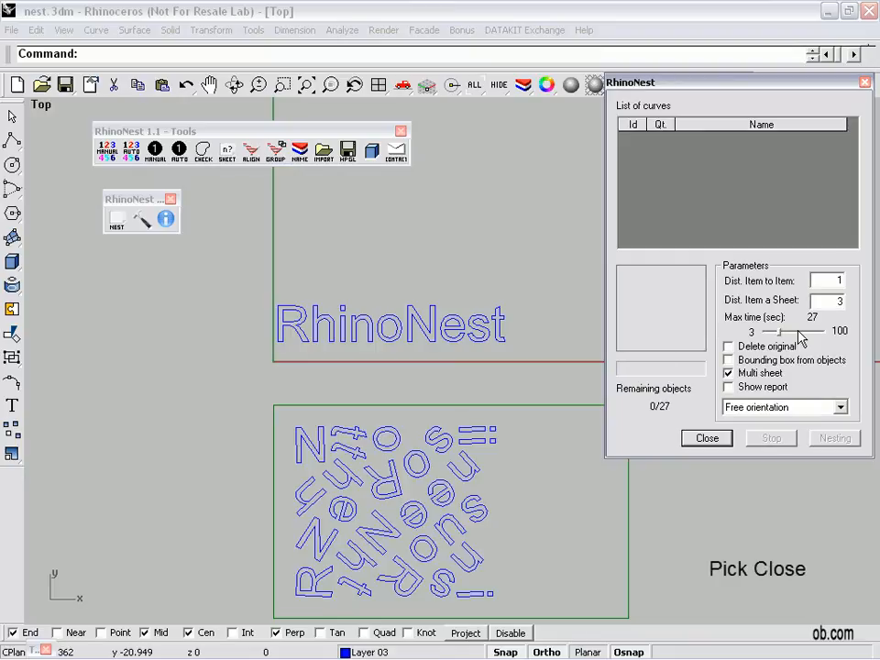
left_click(707, 438)
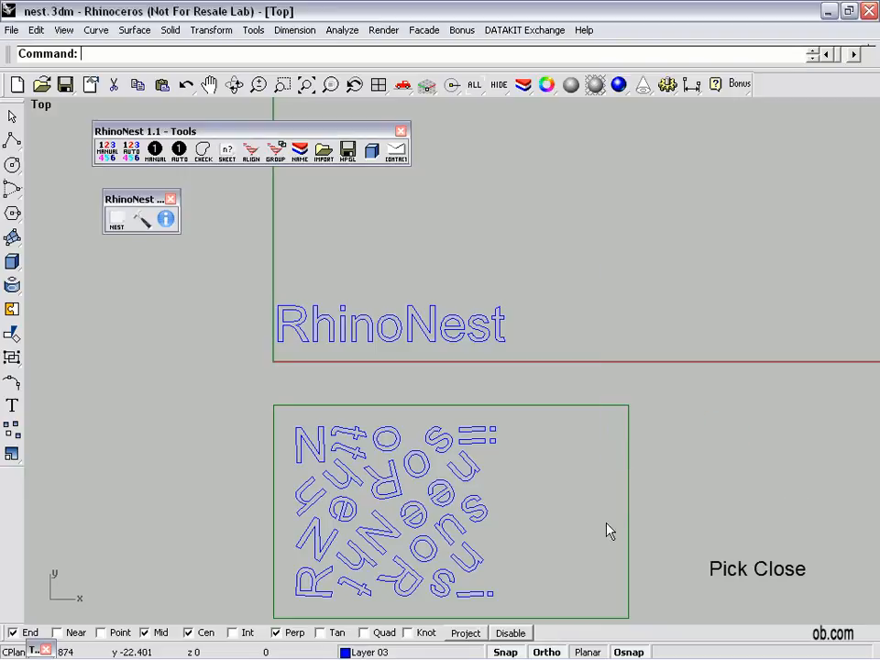
scroll(596, 535, "up", 2)
right_click_drag(592, 539, 783, 397)
scroll(688, 387, "up", 1)
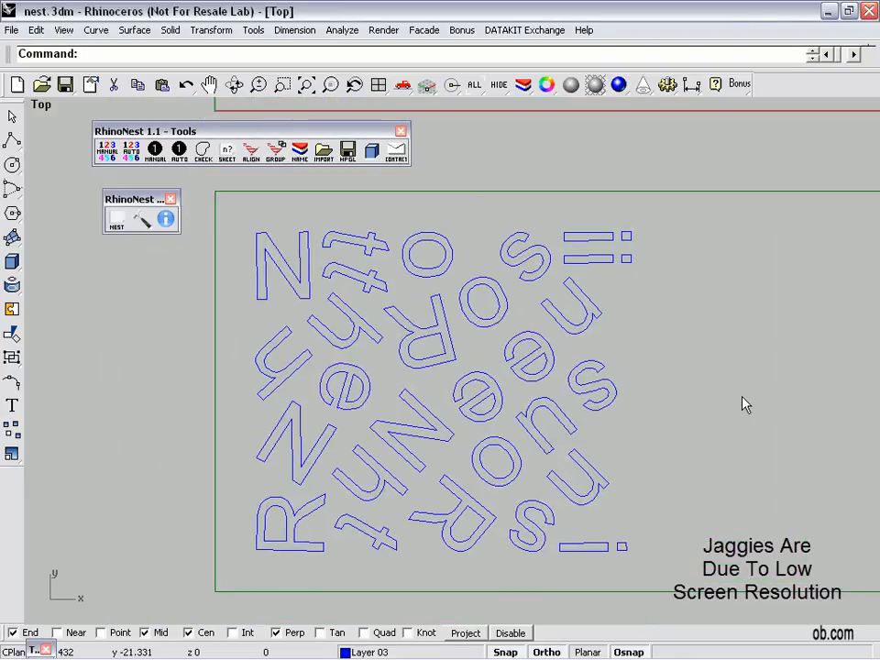